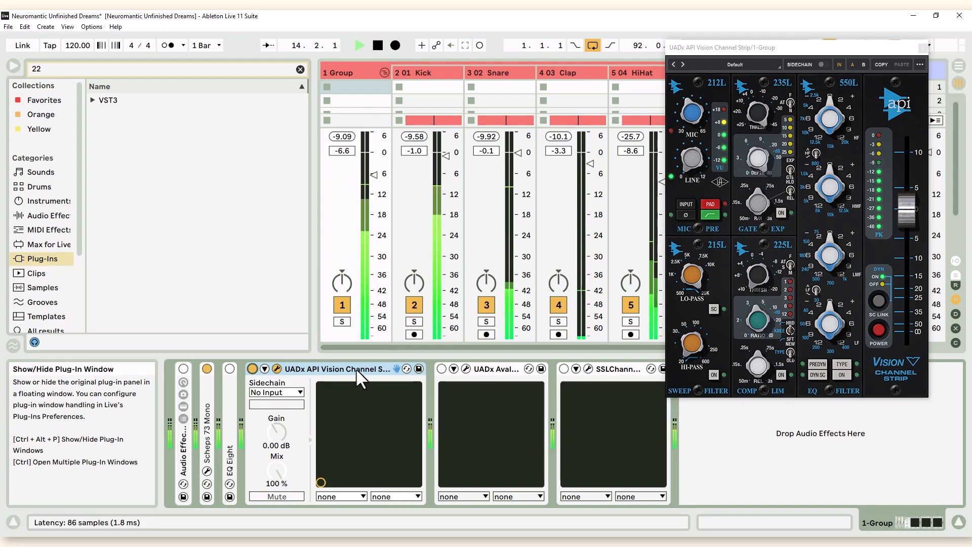
# Step: Switch the 1 Group track from the API Vision Channel Strip to the Avalon VT-737 and solo the group
pyautogui.click(252, 368)
pyautogui.click(441, 369)
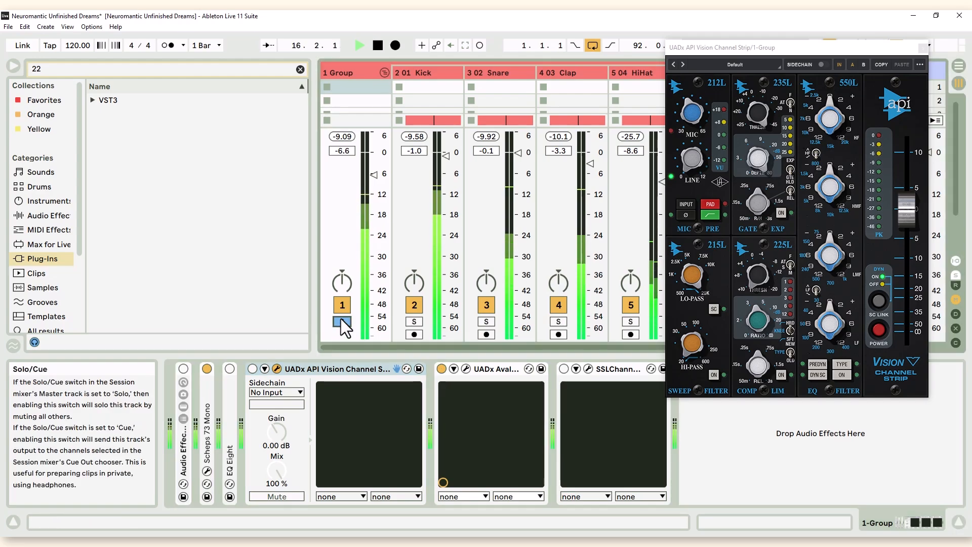
pyautogui.click(342, 321)
# Step: Open the Avalon VT-737 on the soloed 1 Group and compare the sound with it on and bypassed, leaving it off
pyautogui.click(441, 368)
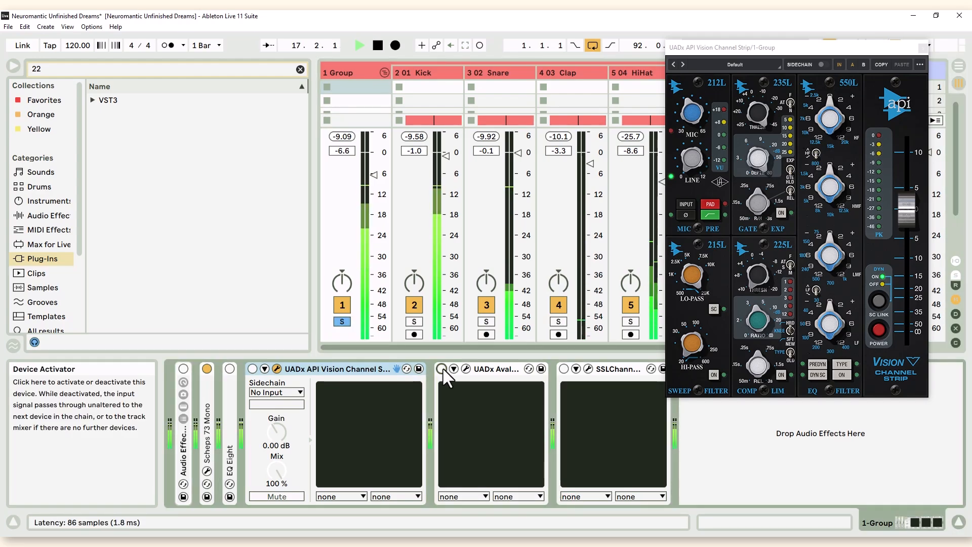
pyautogui.click(466, 369)
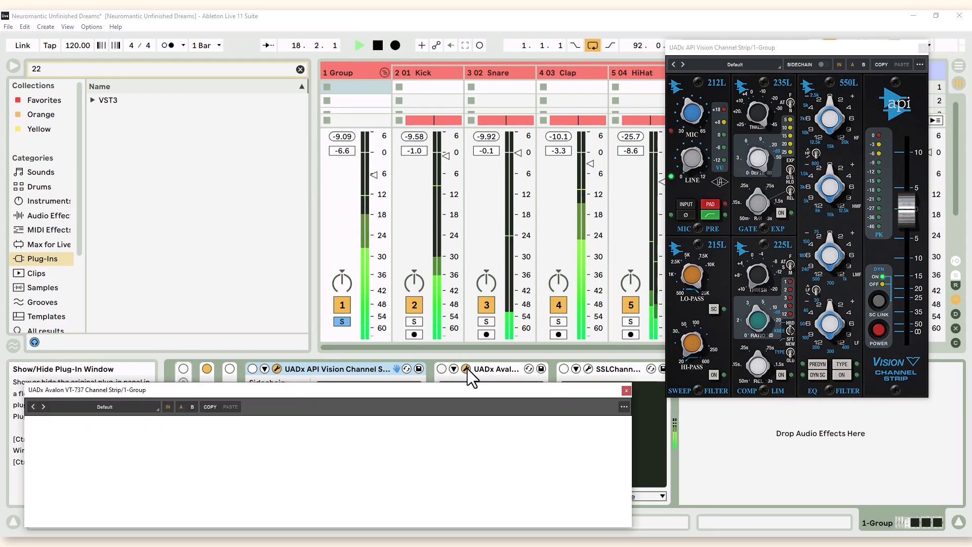
pyautogui.click(441, 368)
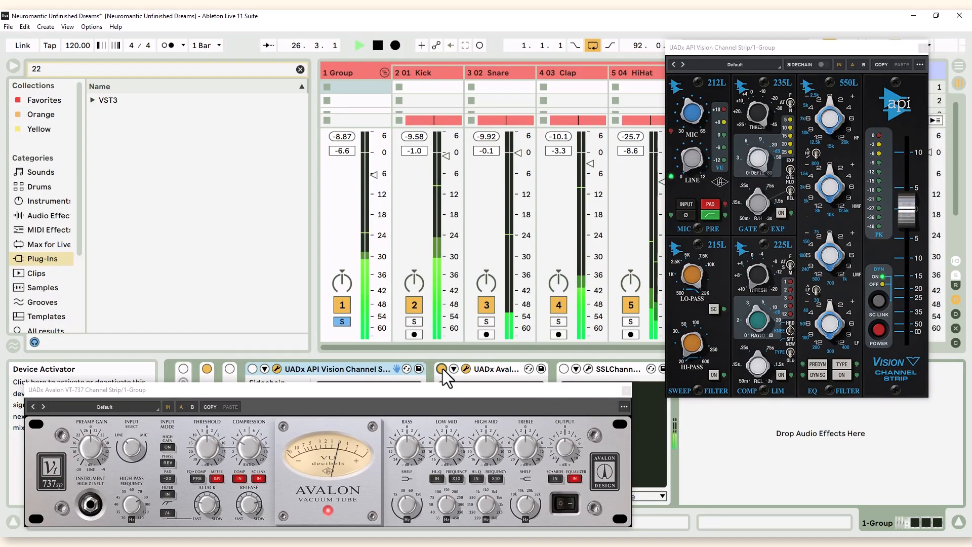
pyautogui.click(441, 369)
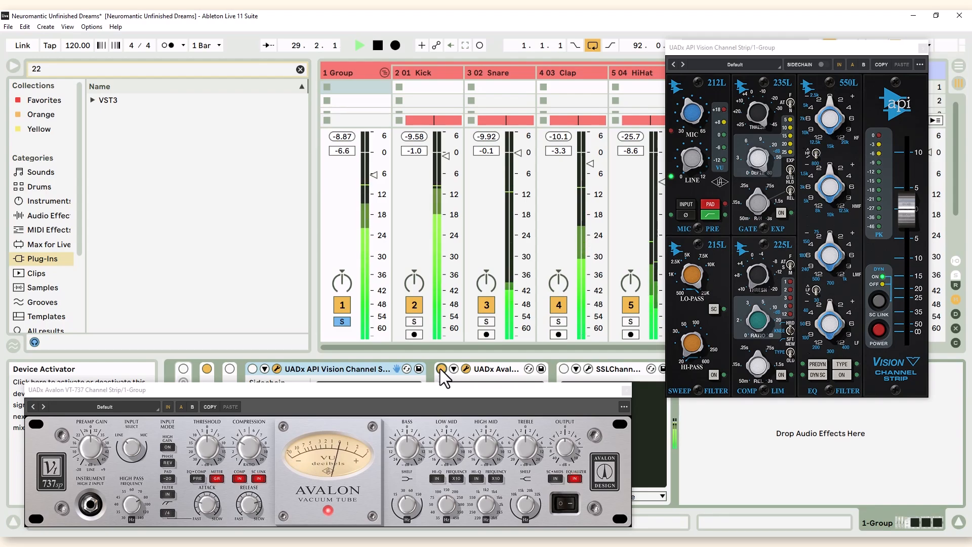
pyautogui.click(441, 369)
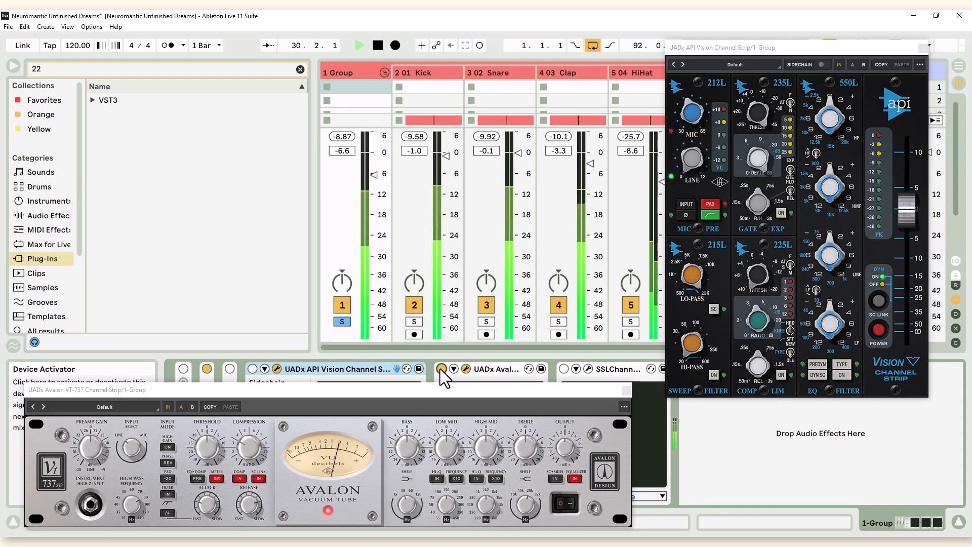
pyautogui.click(440, 369)
# Step: Compare 1 Group with the SSLChannel plug-in shown, on and bypassed, and switch back to the API Vision Channel Strip
pyautogui.click(588, 369)
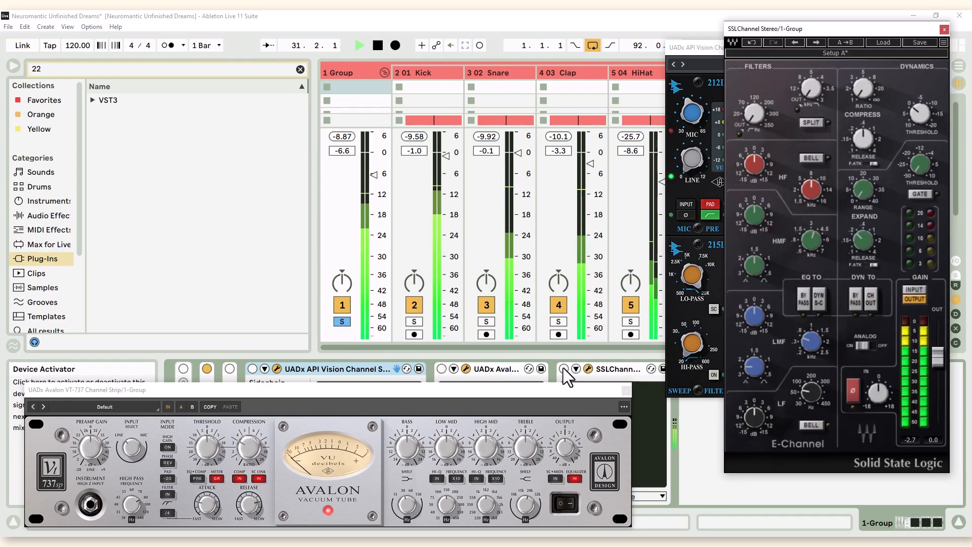
pyautogui.click(564, 369)
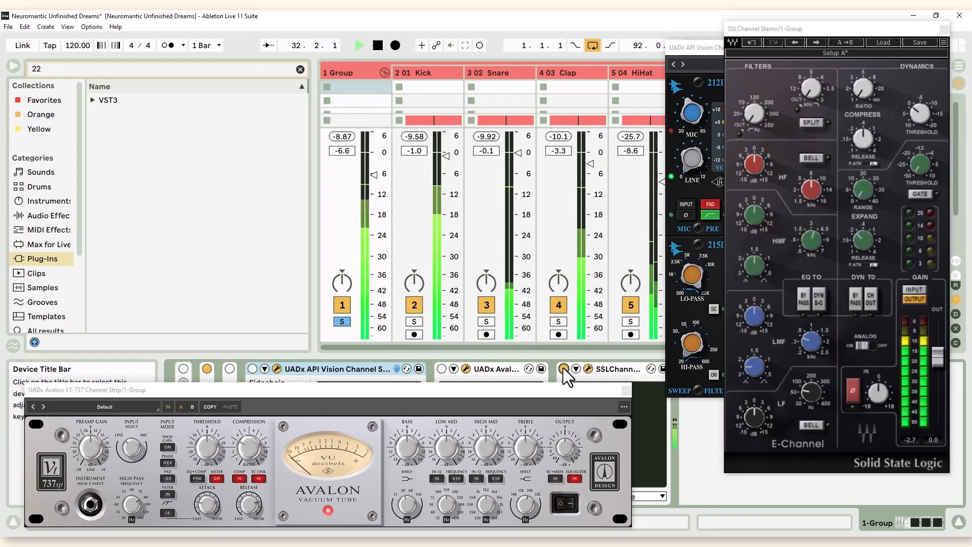
pyautogui.click(278, 369)
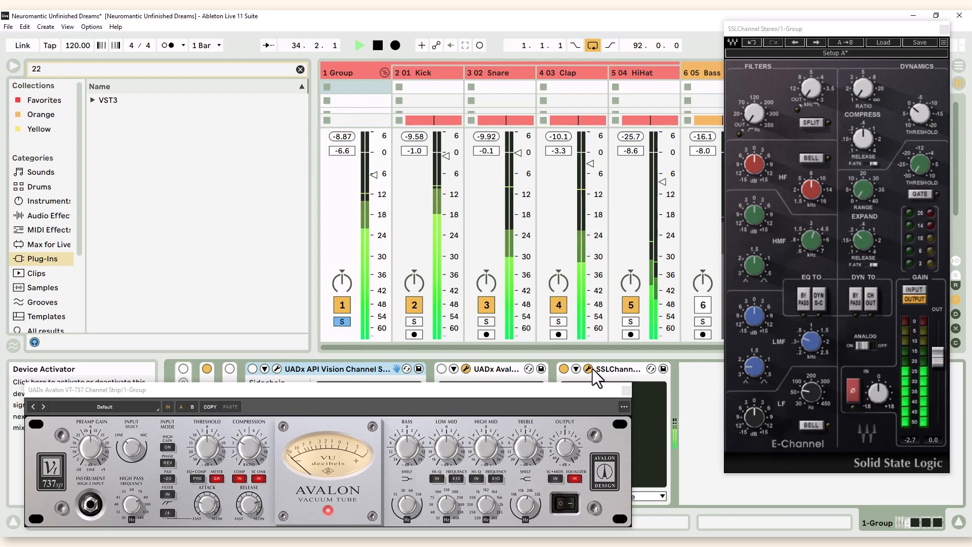
pyautogui.click(564, 369)
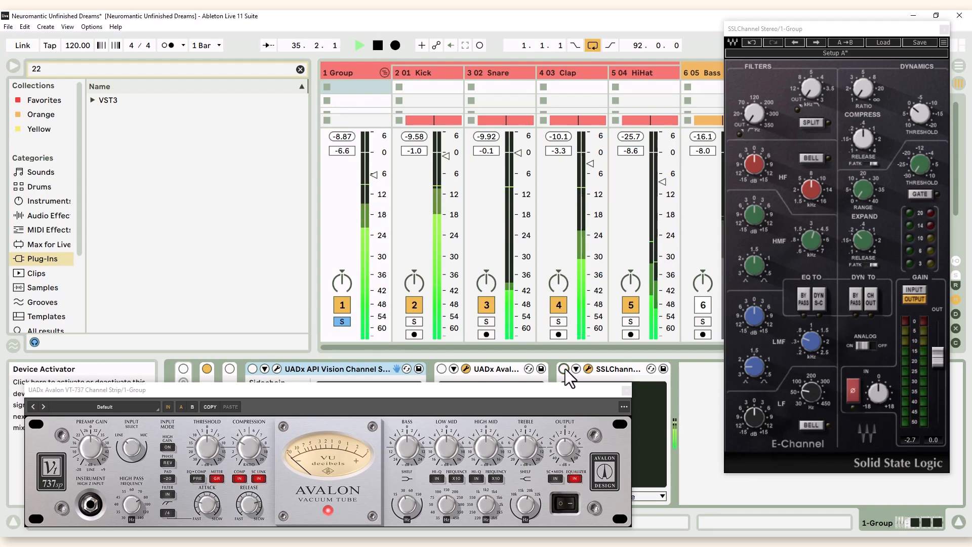
pyautogui.click(565, 368)
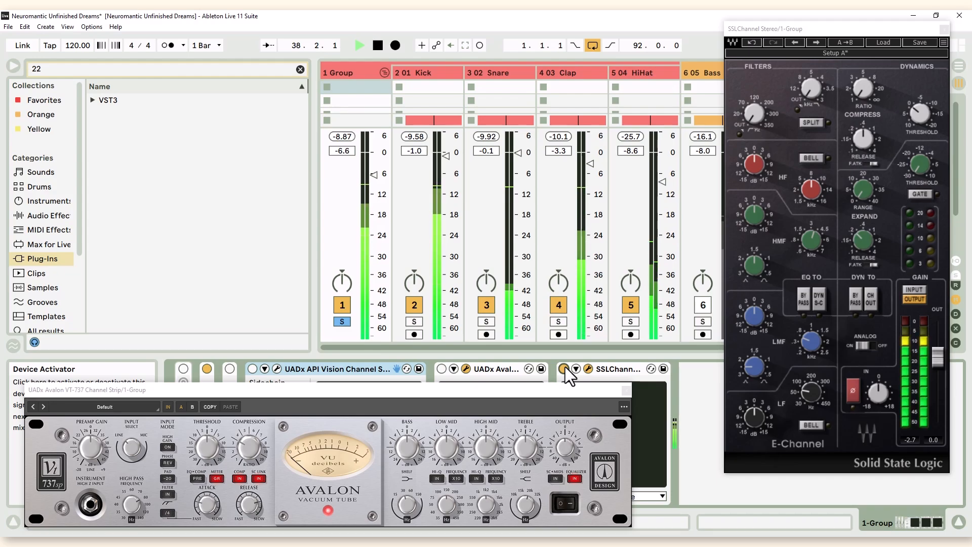
pyautogui.click(565, 368)
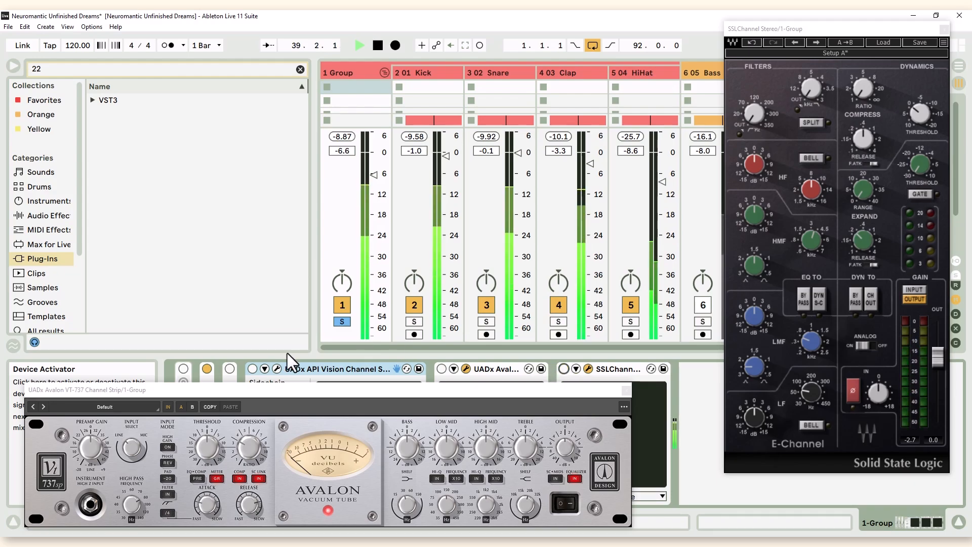
pyautogui.click(252, 368)
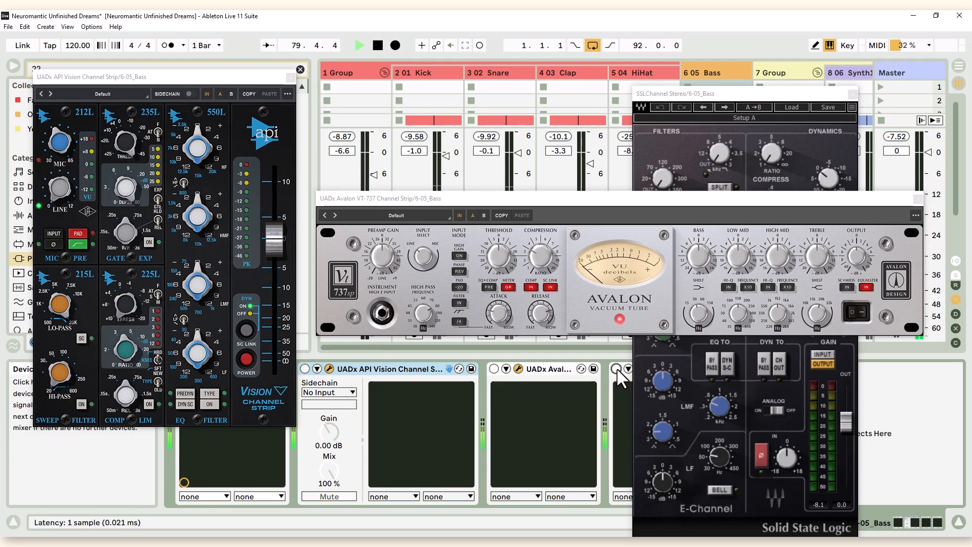
# Step: Switch the Bass track's SSLChannel to Setup B, audition it, and bring the Avalon VT-737 into view
pyautogui.click(769, 120)
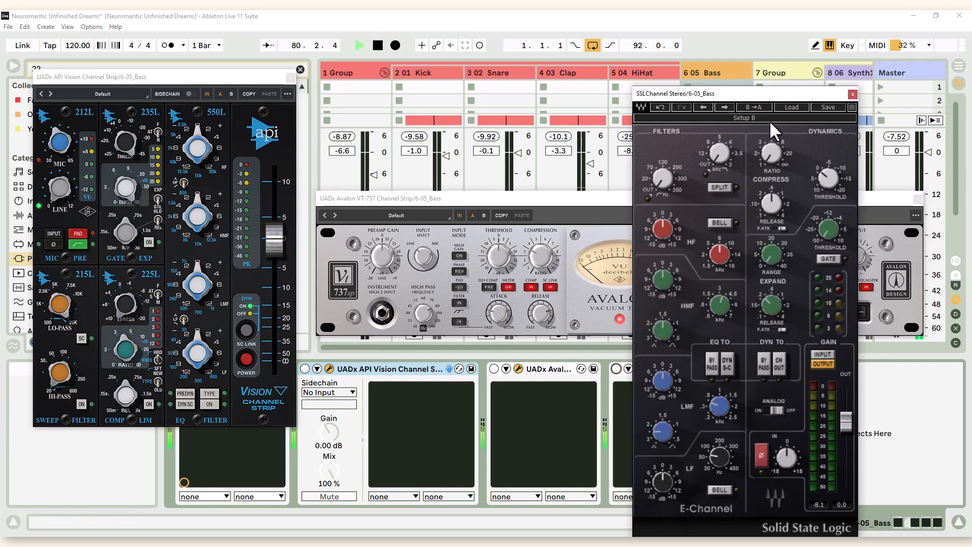
pyautogui.click(616, 374)
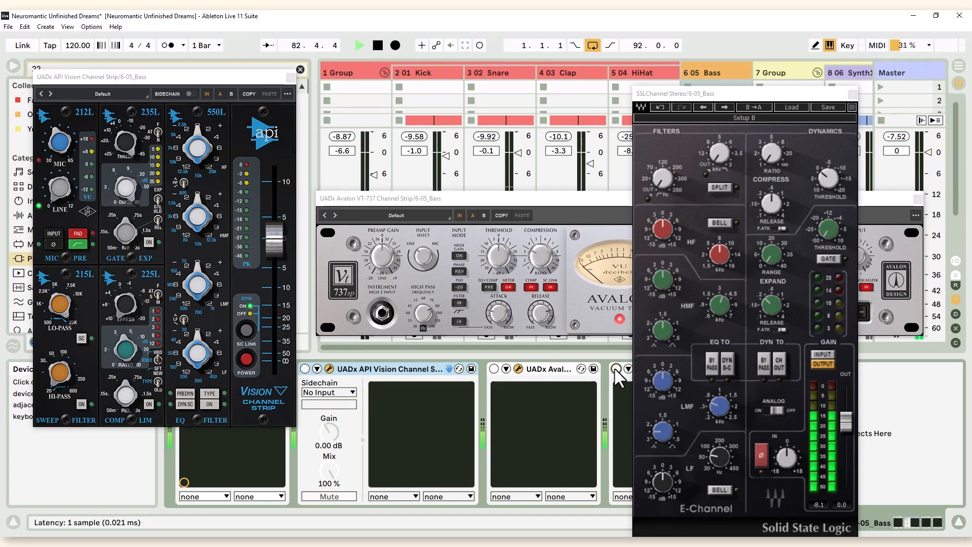
pyautogui.click(543, 333)
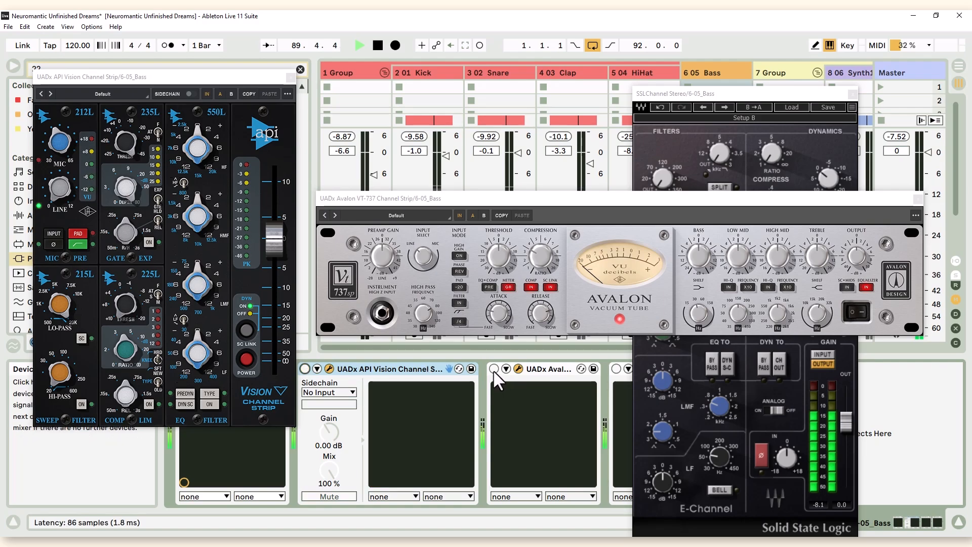
# Step: Close the Bass track's Avalon and SSLChannel plug-in windows and move on to the 7 Group track
pyautogui.click(918, 199)
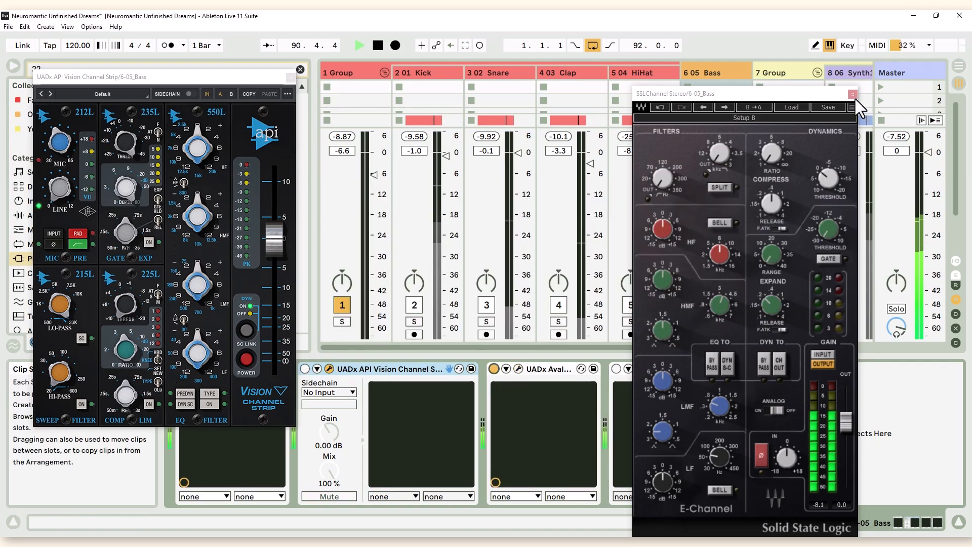
pyautogui.click(853, 94)
pyautogui.click(795, 81)
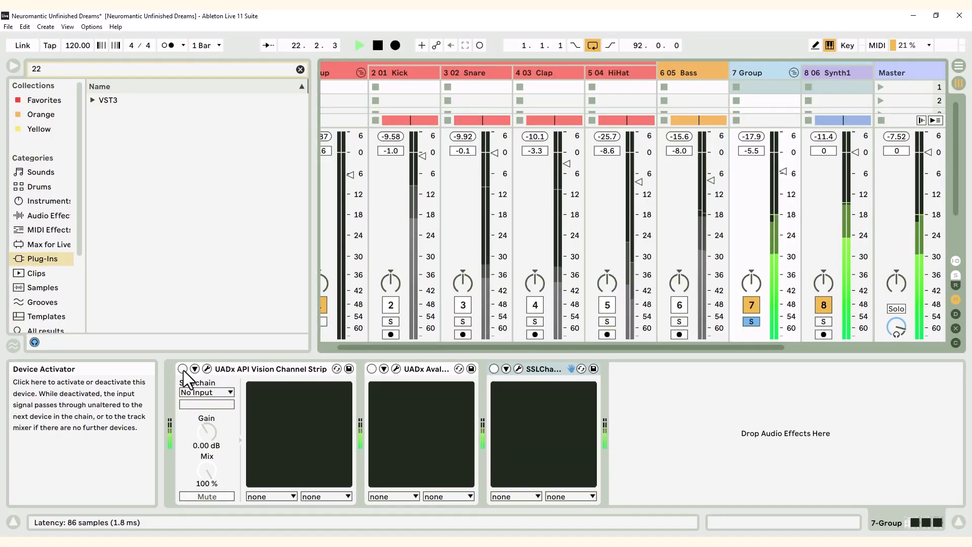
# Step: Audition the API Vision Channel Strip on 7 Group with its plug-in window open, closing and bypassing it when done
pyautogui.click(210, 368)
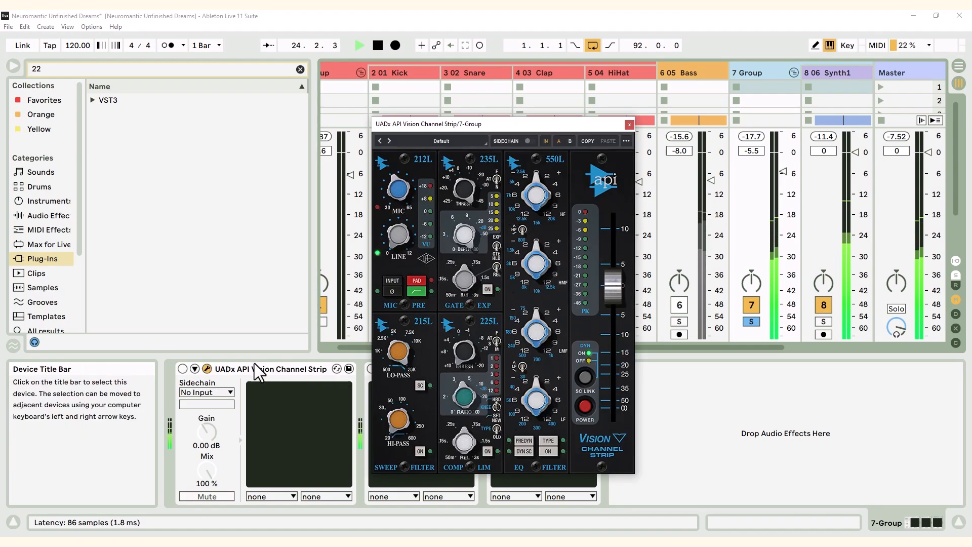
pyautogui.click(182, 369)
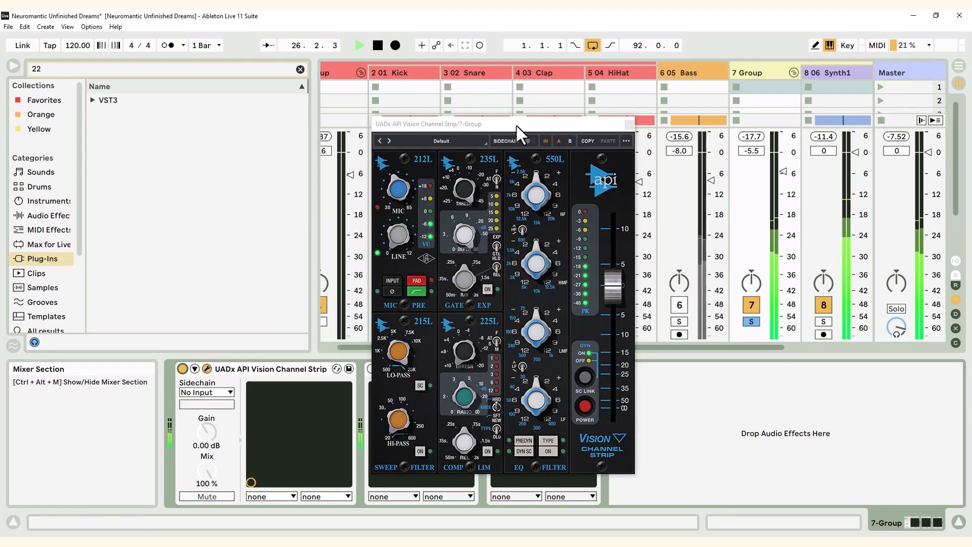
pyautogui.click(207, 369)
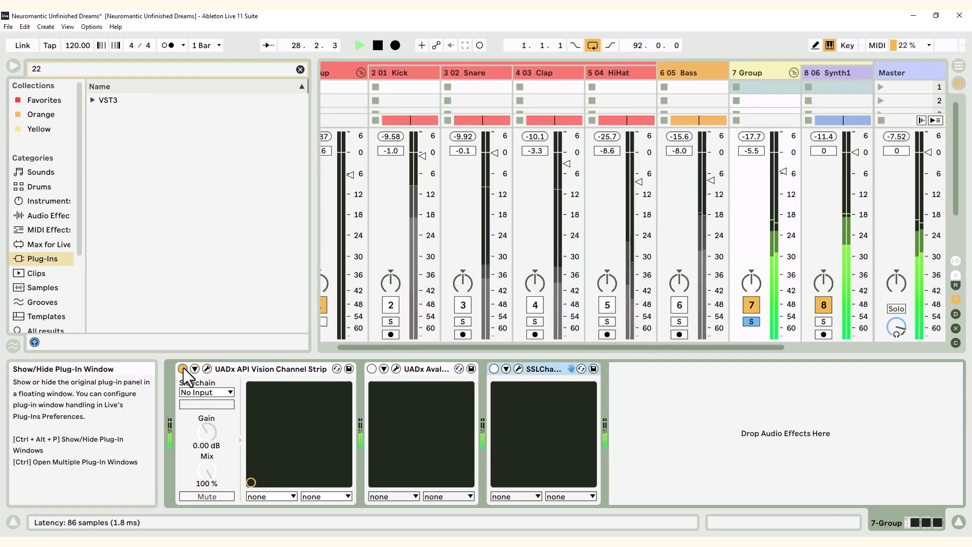
pyautogui.click(183, 369)
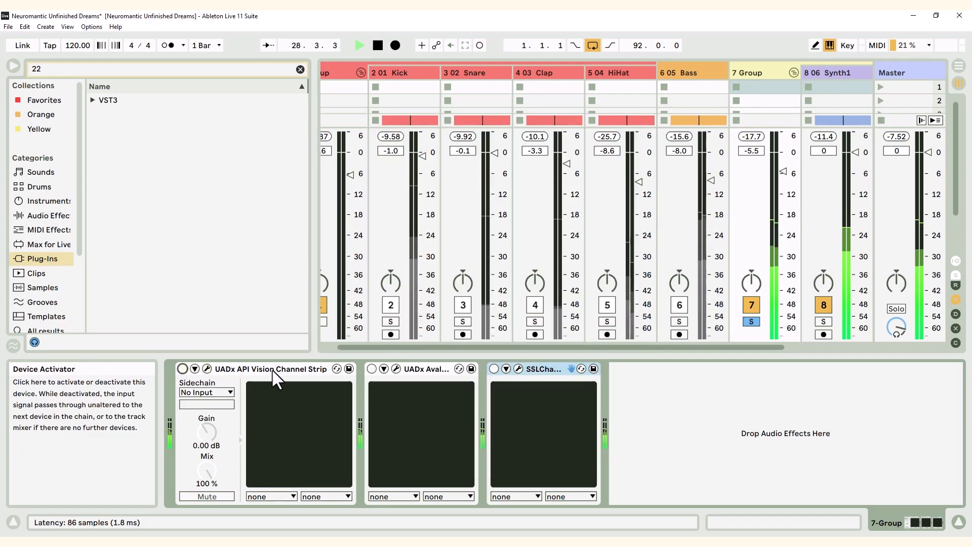
# Step: Audition the Avalon VT-737 and the SSLChannel one after the other on 7 Group with their interfaces shown, bypassing each when done
pyautogui.click(396, 369)
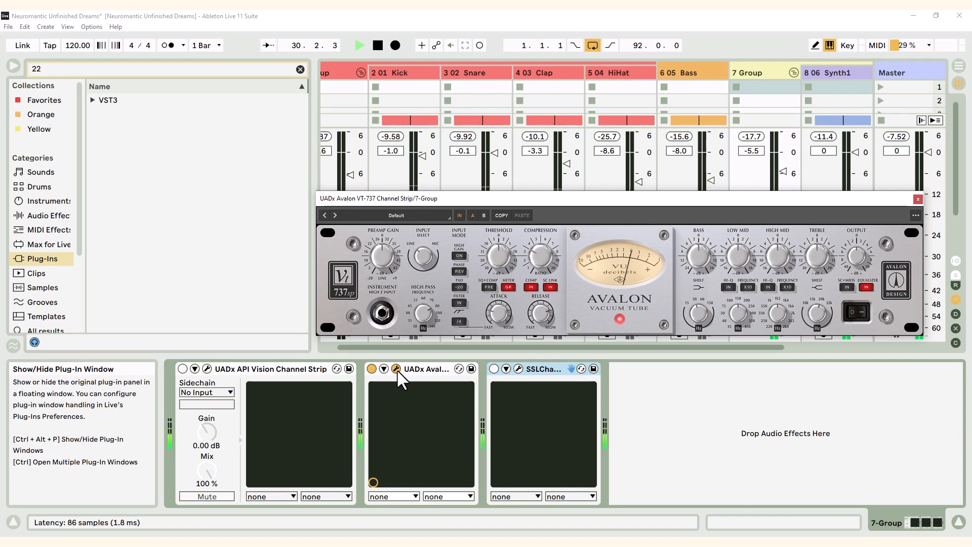
pyautogui.click(372, 369)
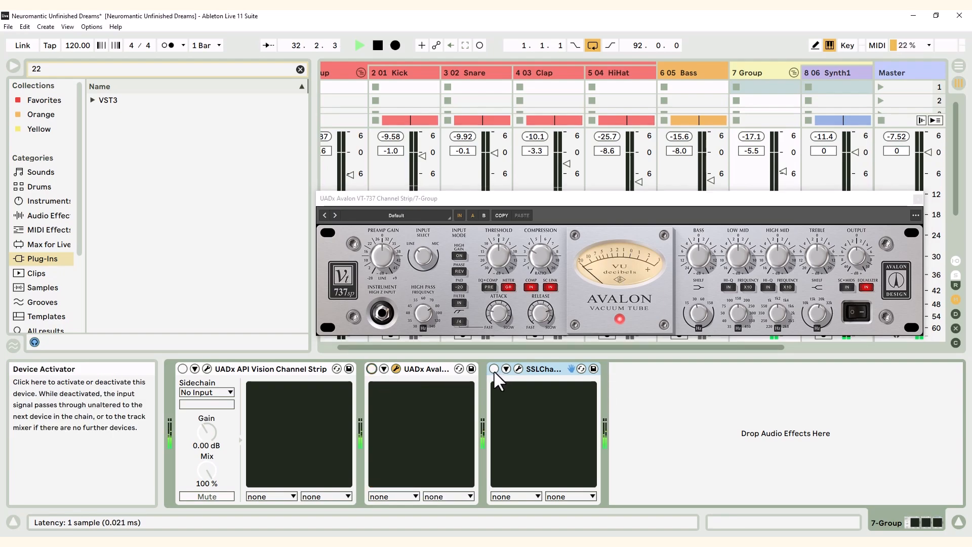
pyautogui.click(494, 369)
pyautogui.click(518, 368)
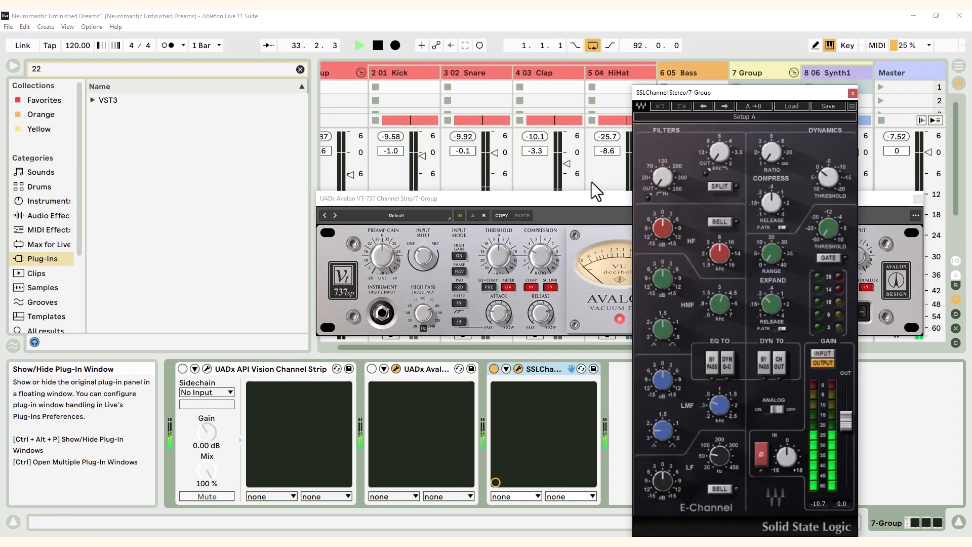
pyautogui.click(918, 199)
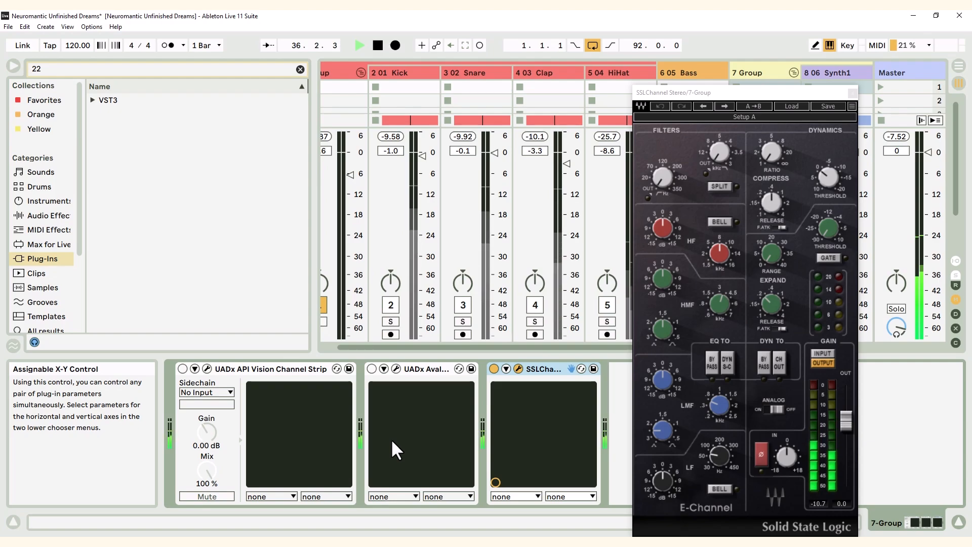
pyautogui.click(493, 369)
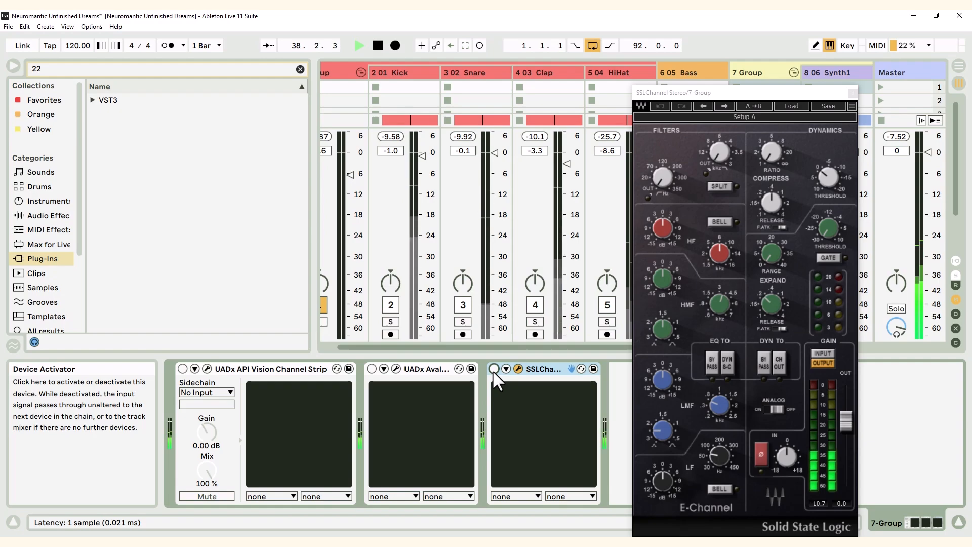
# Step: Compare the API Vision, Avalon and SSLChannel strips on 7 Group by activating each in turn, leaving all three bypassed
pyautogui.click(183, 369)
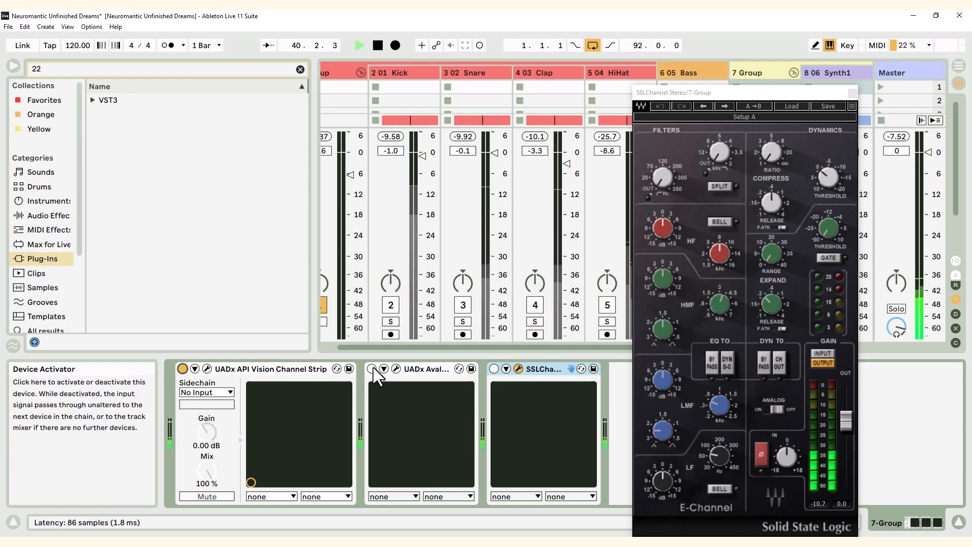
pyautogui.click(182, 369)
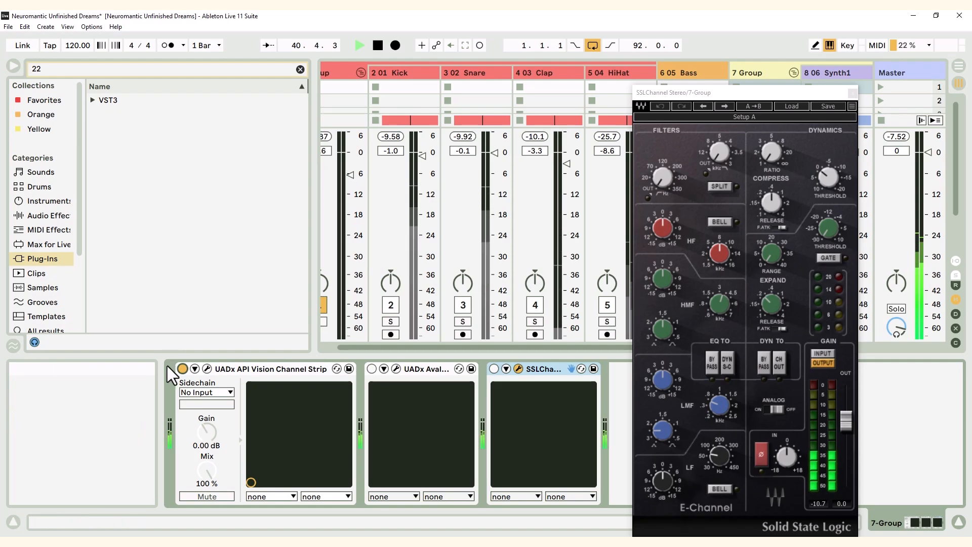
pyautogui.click(371, 370)
pyautogui.click(494, 369)
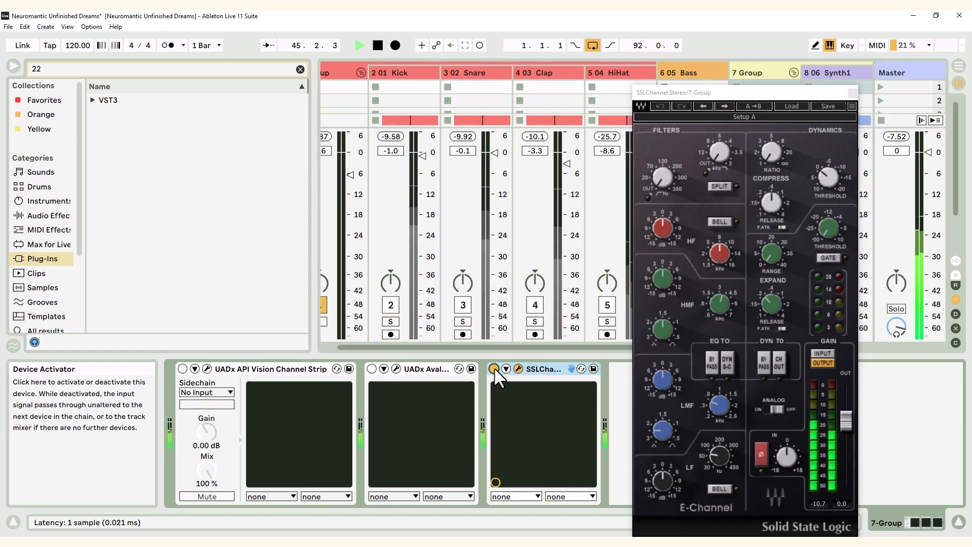
pyautogui.click(495, 368)
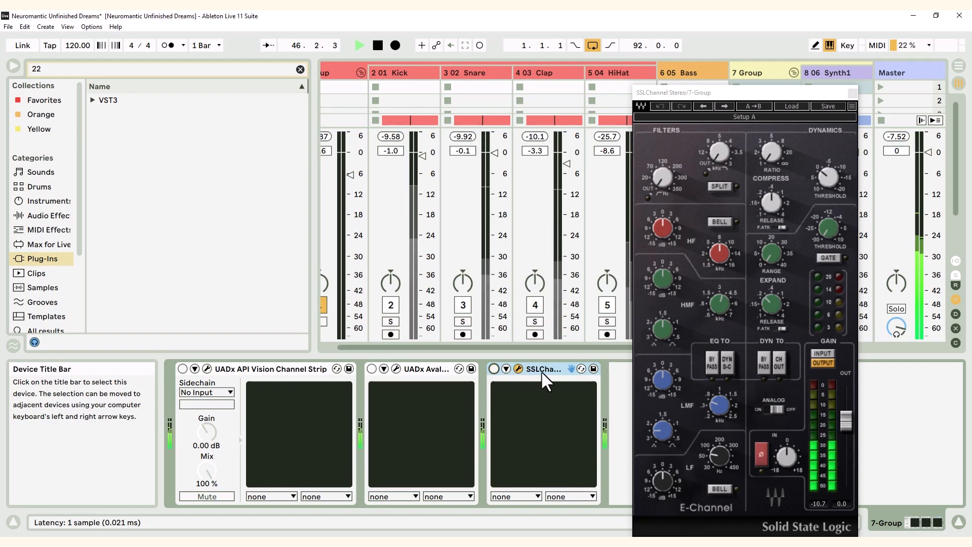